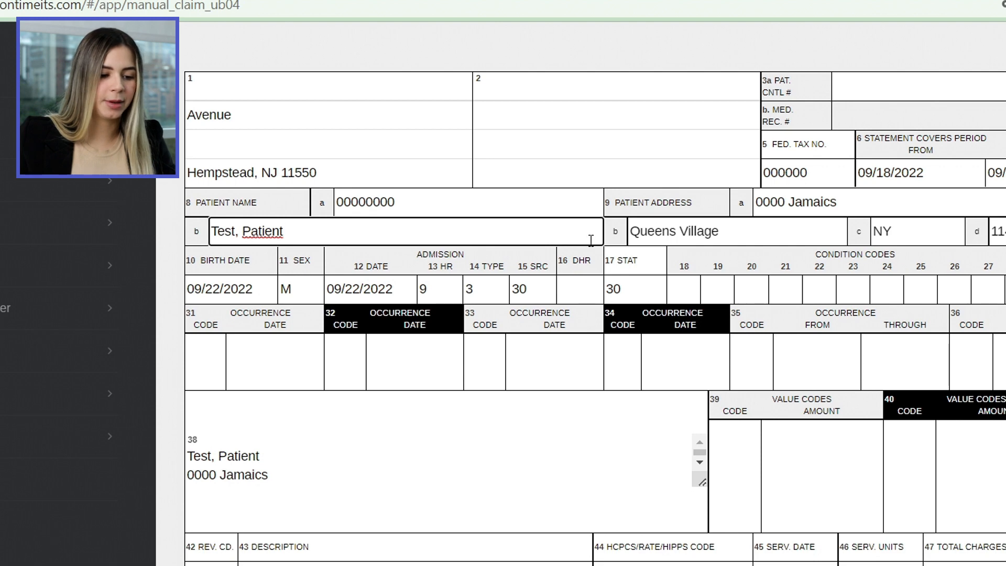
# Review the patient address, admission hour, type and source, patient status, and responsible party fields on the UB-04 claim form
pyautogui.click(808, 234)
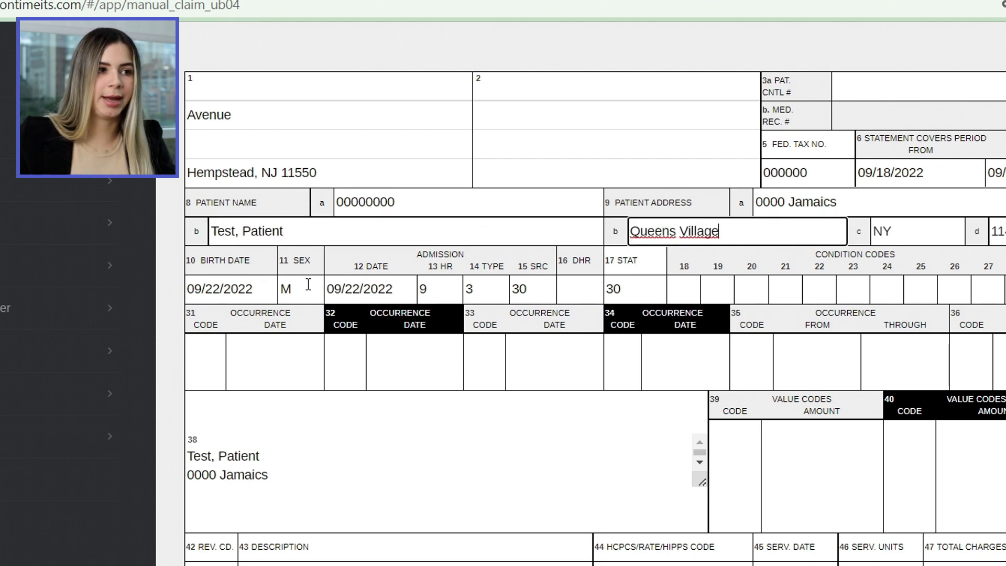
pyautogui.moveTo(422, 255); pyautogui.dragTo(464, 255)
pyautogui.moveTo(426, 210); pyautogui.dragTo(473, 254)
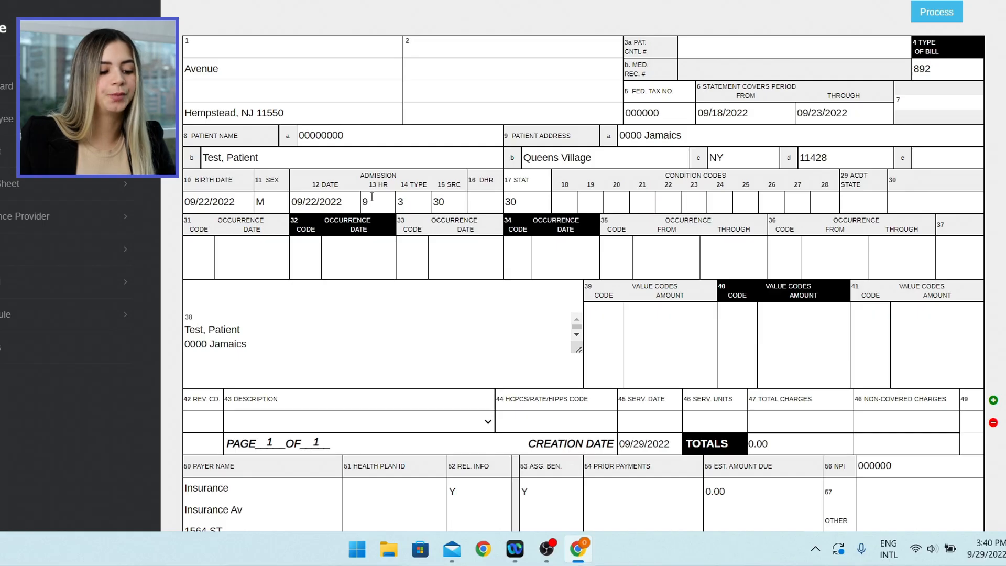
pyautogui.click(378, 208)
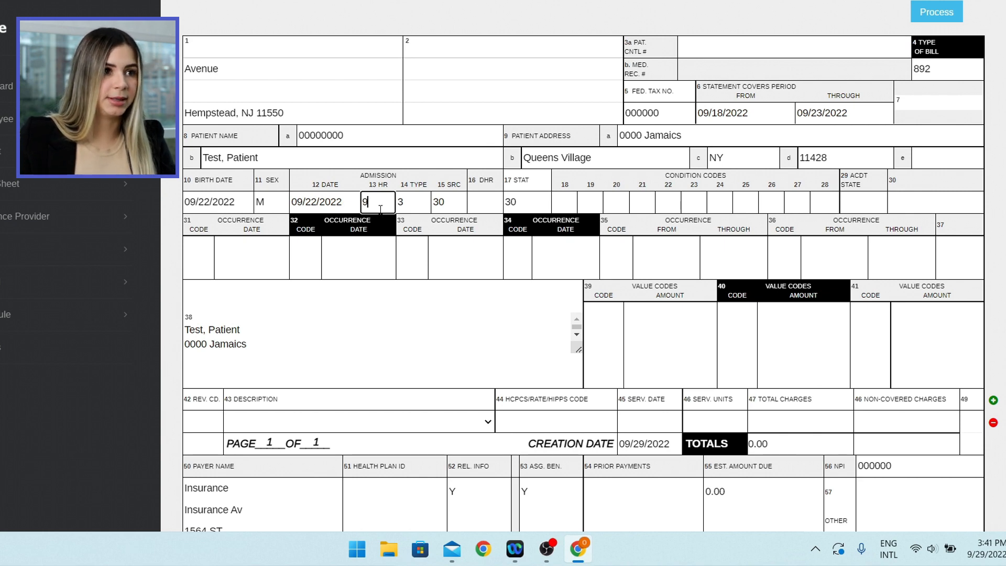
pyautogui.click(408, 206)
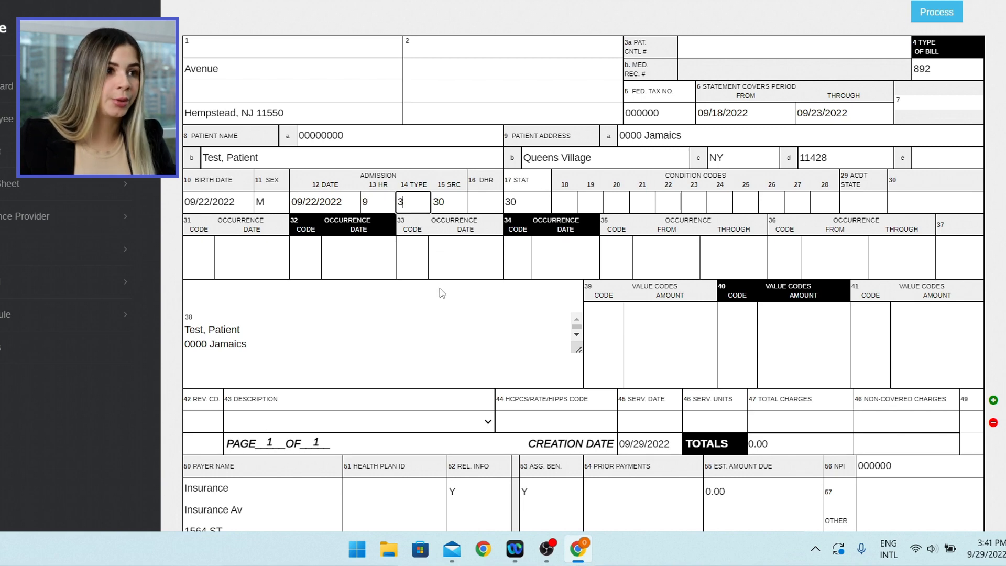
pyautogui.click(468, 208)
pyautogui.click(454, 204)
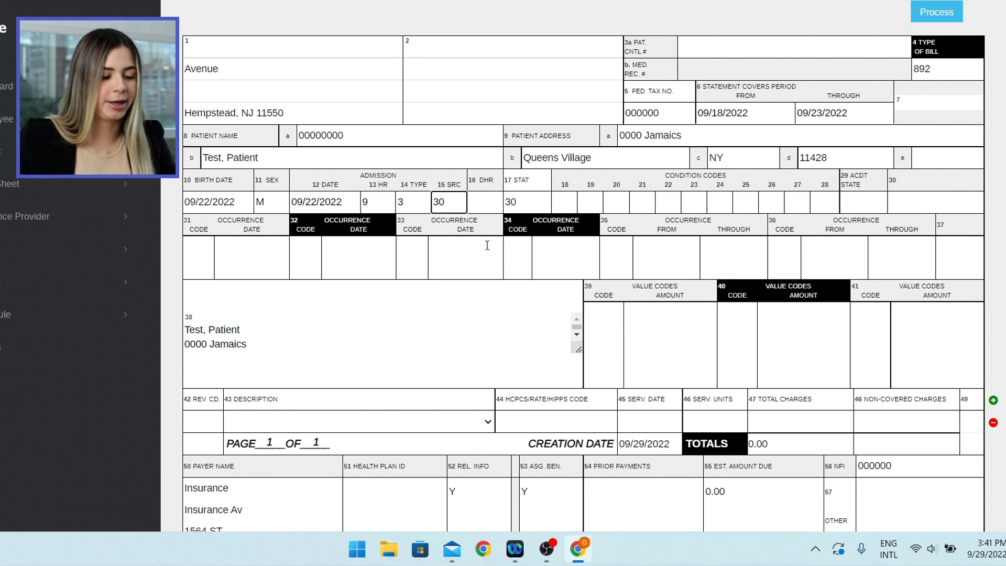
pyautogui.click(530, 200)
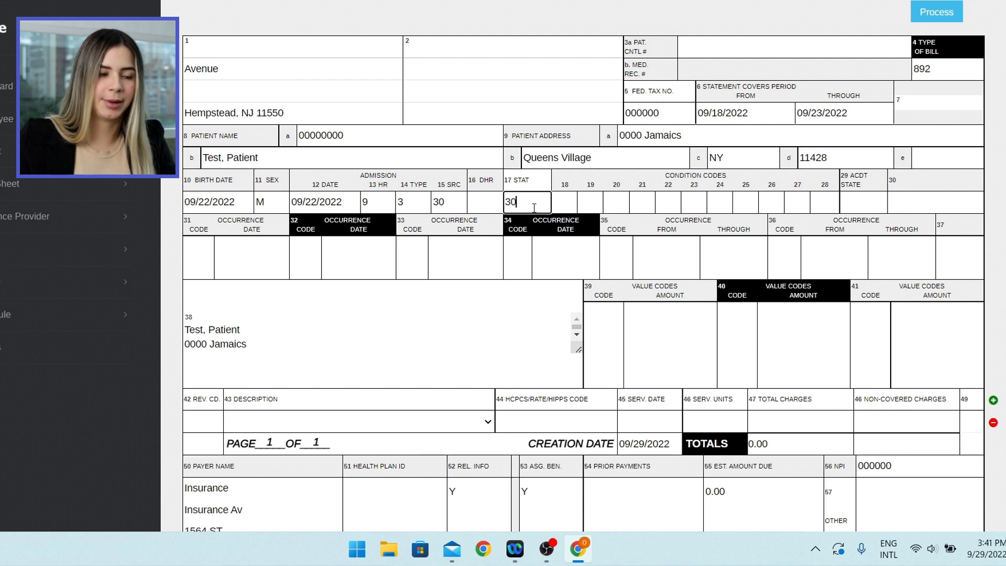
pyautogui.scroll(-2, 631, 204)
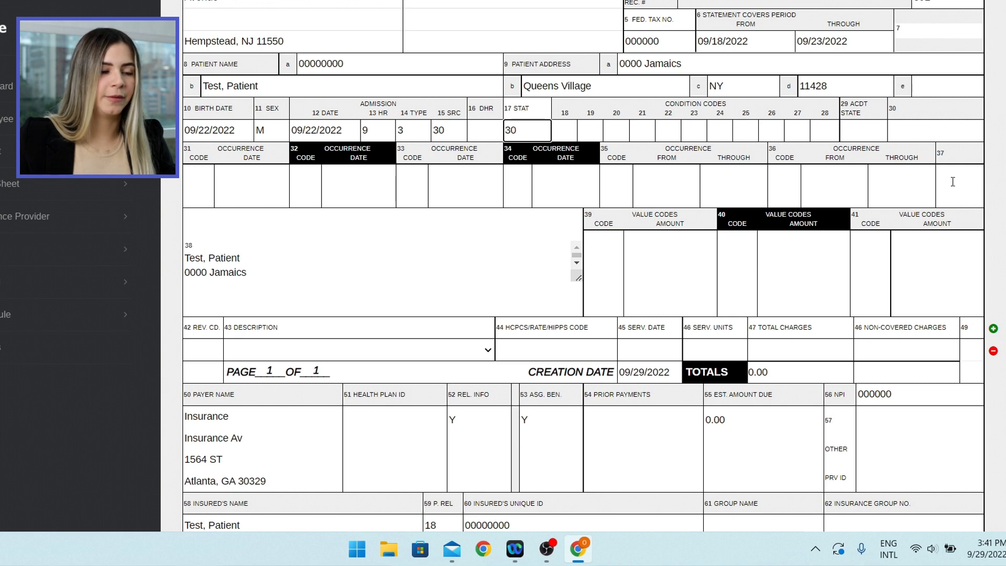
pyautogui.scroll(-1, 404, 254)
pyautogui.scroll(1, 303, 270)
pyautogui.click(228, 245)
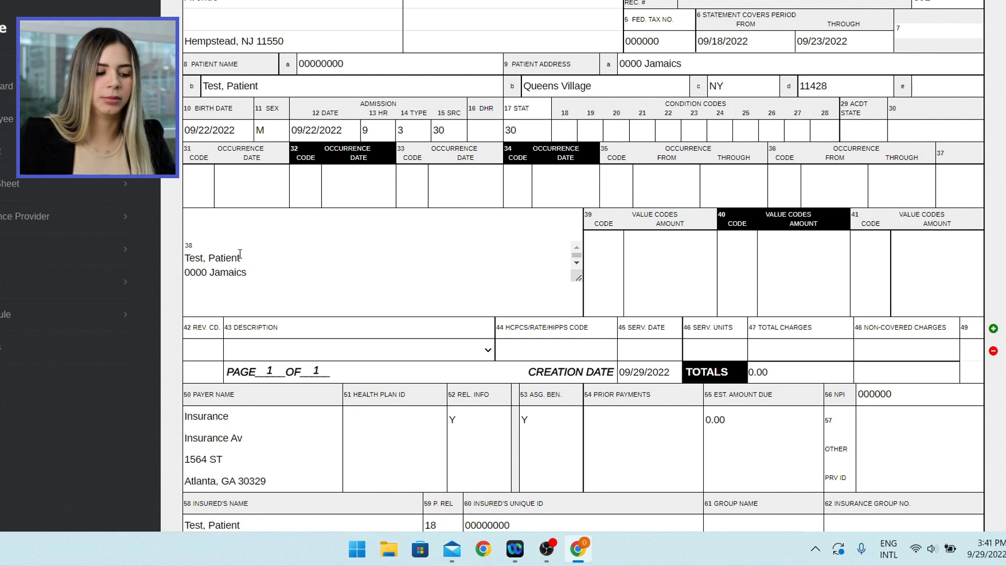
pyautogui.scroll(-2, 309, 271)
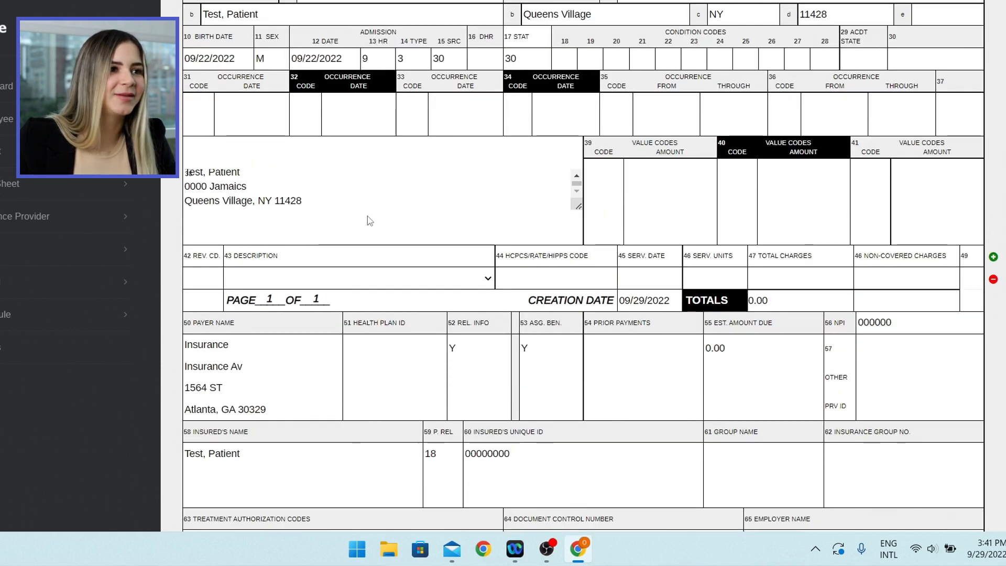
# Set the first service line's description to SOCIAL DAY CARE DAILY IN-PERSON and its service date to 09/28/2022
pyautogui.click(269, 282)
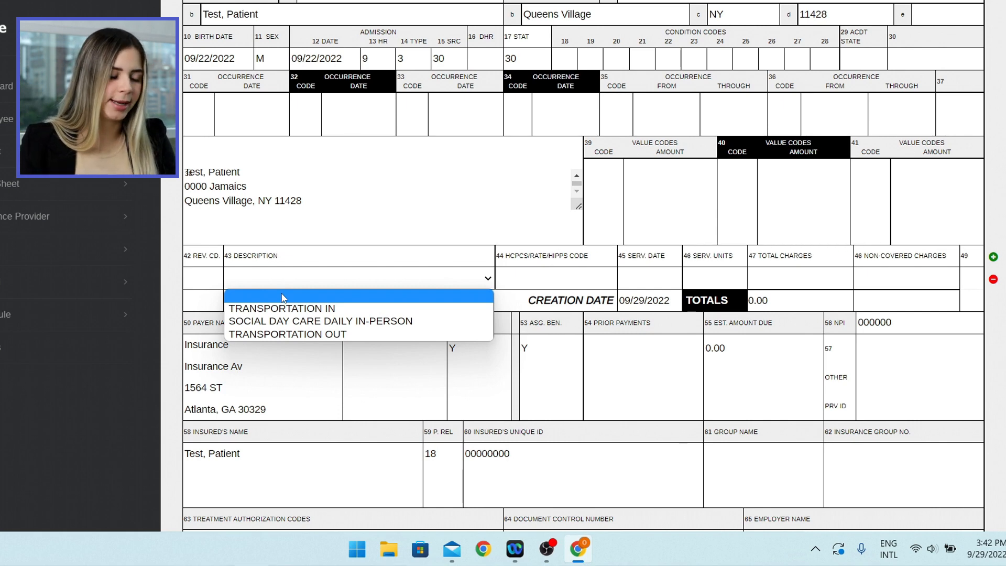
pyautogui.click(321, 321)
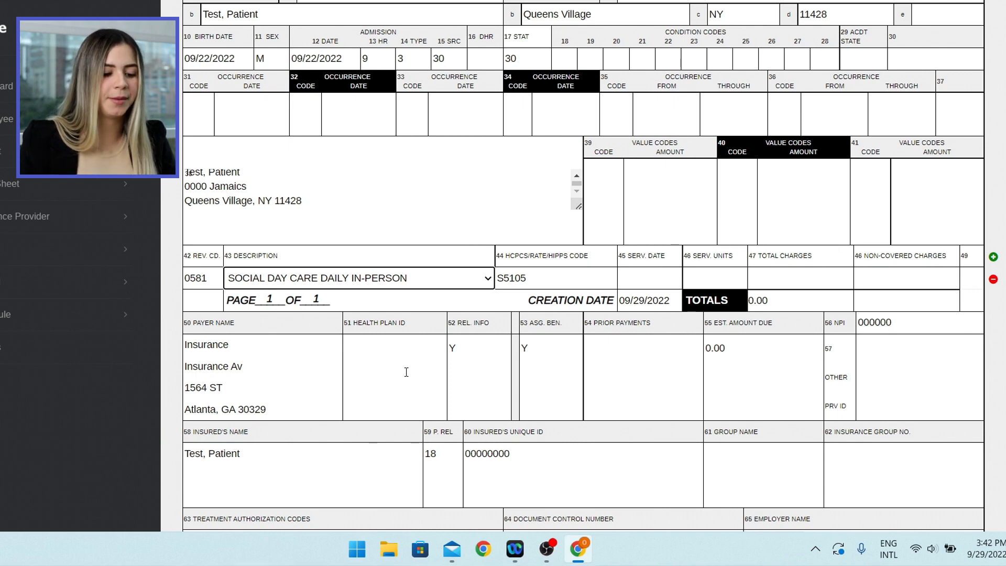
pyautogui.click(506, 280)
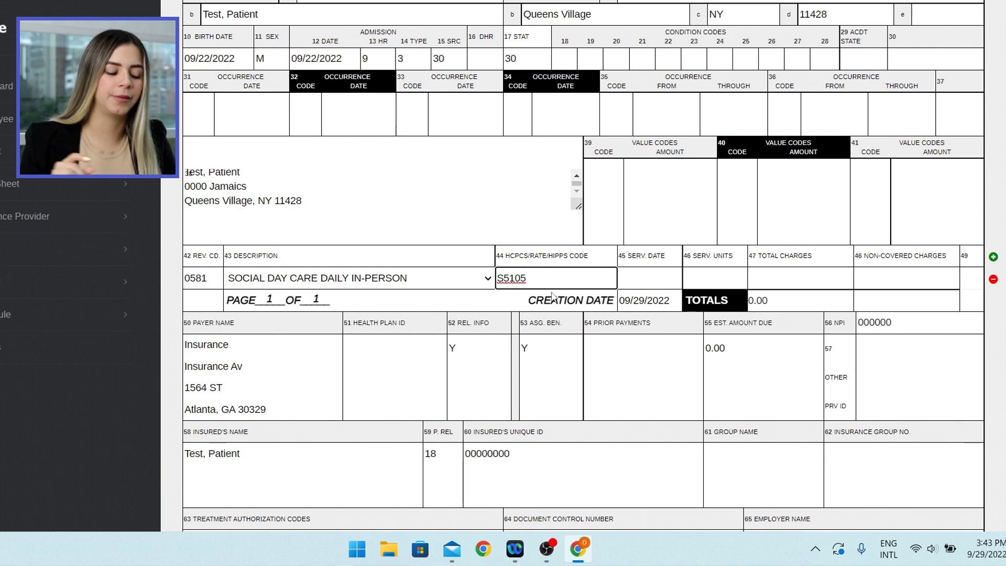
pyautogui.click(647, 278)
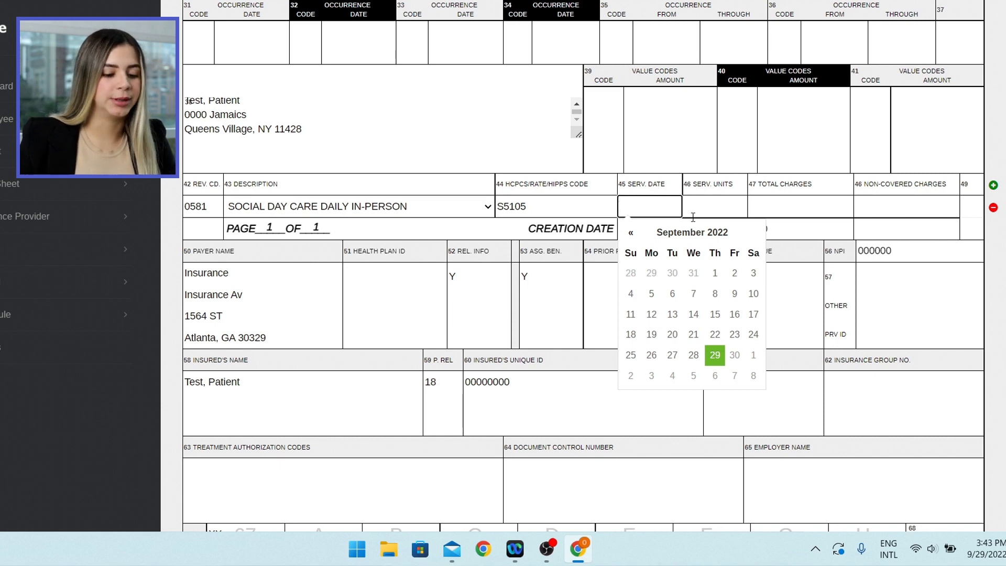
pyautogui.click(693, 356)
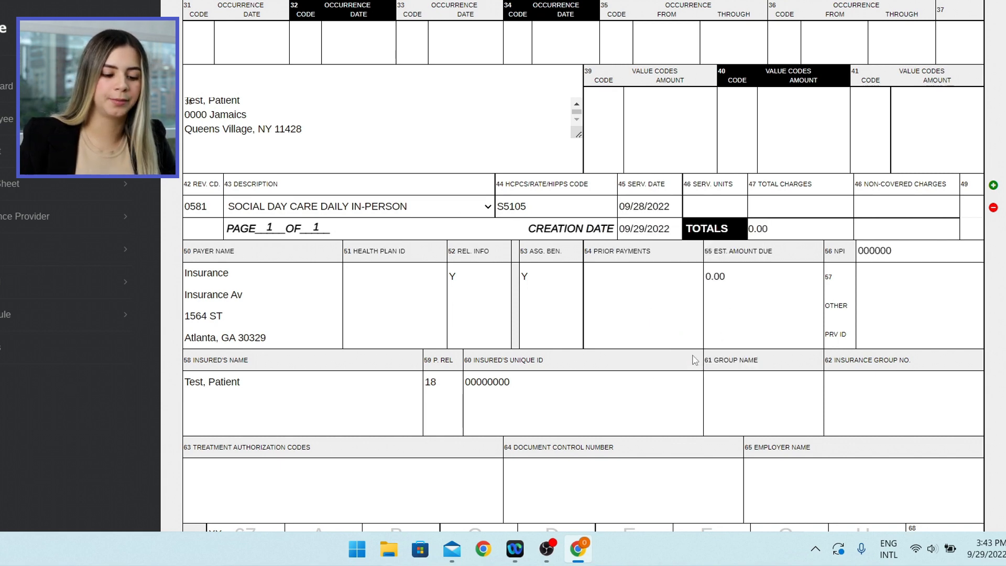
# Enter 1 service unit and total charges of 50 on the social day care line
pyautogui.click(705, 210)
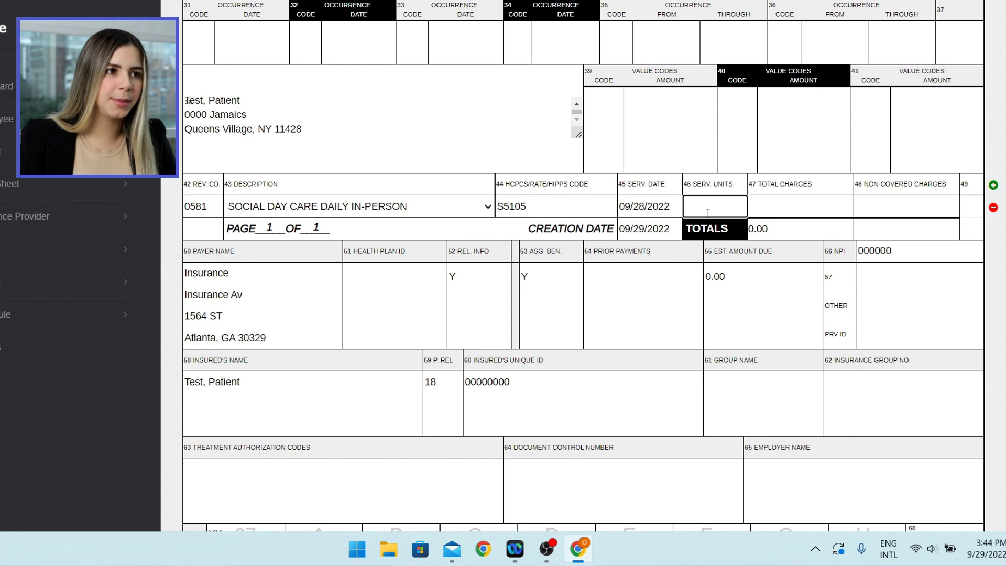
pyautogui.write('1')
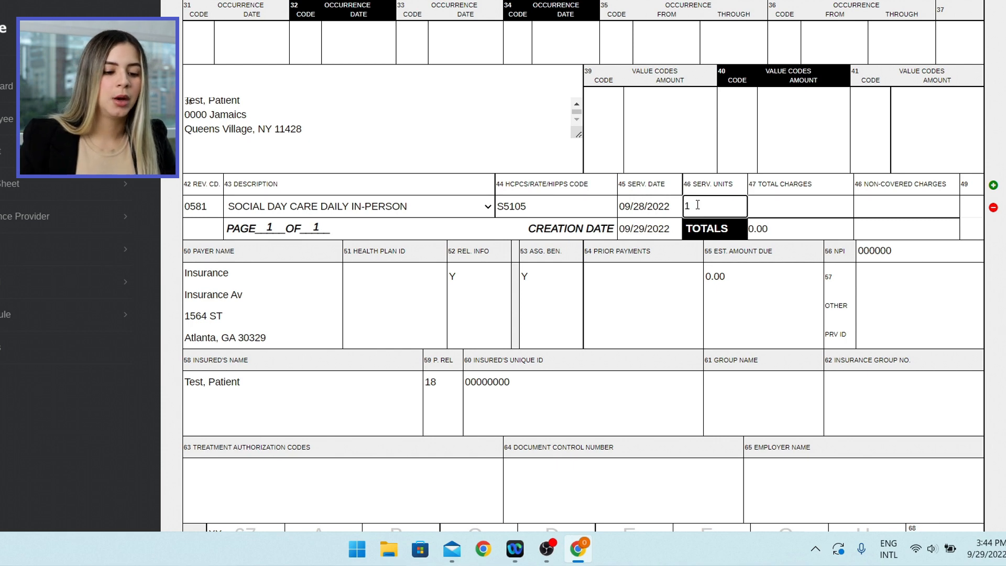
pyautogui.click(780, 203)
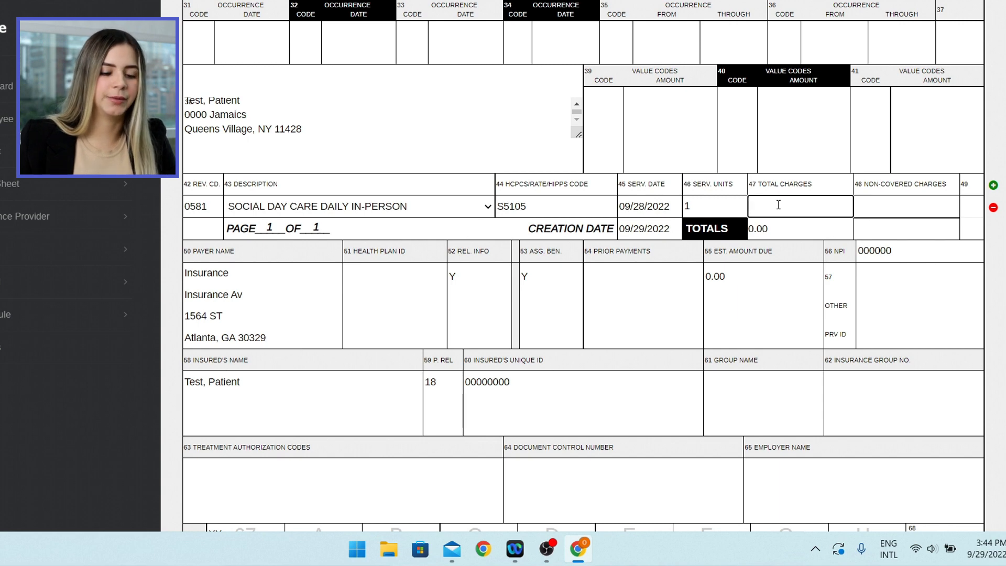
pyautogui.write('50')
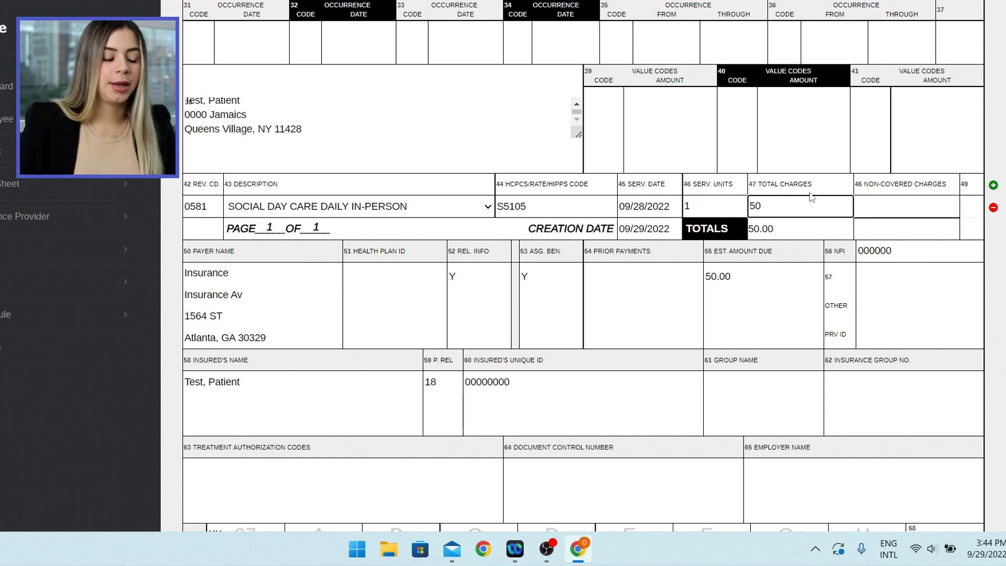
# Add a second service line and set its description to TRANSPORTATION IN
pyautogui.click(992, 186)
pyautogui.click(994, 187)
pyautogui.doubleClick(994, 272)
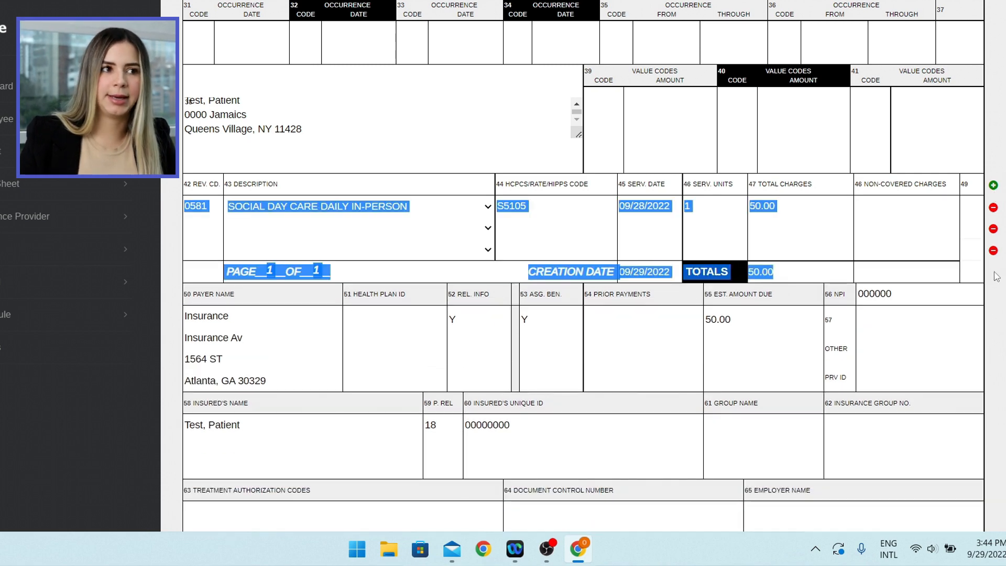
pyautogui.click(997, 293)
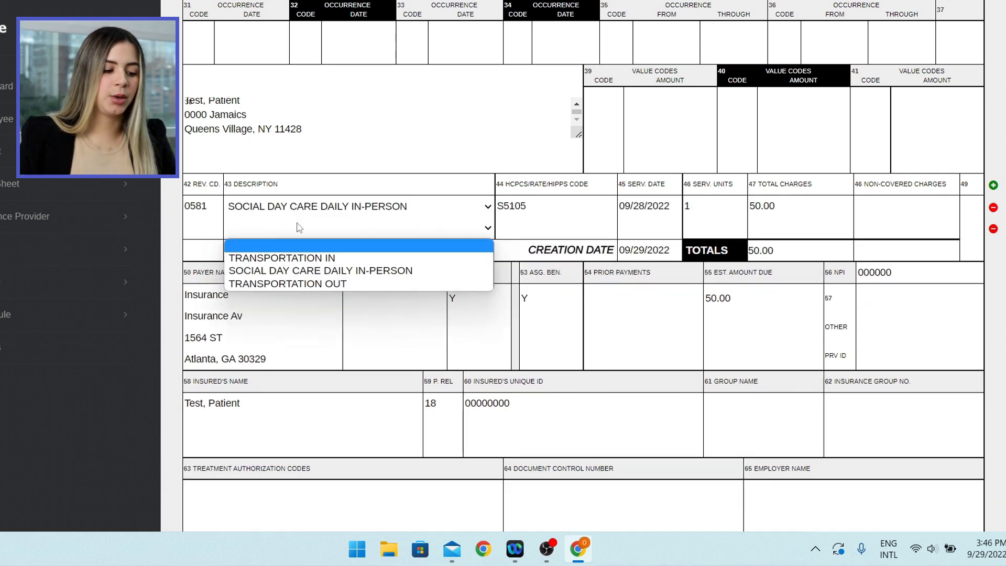
pyautogui.click(307, 257)
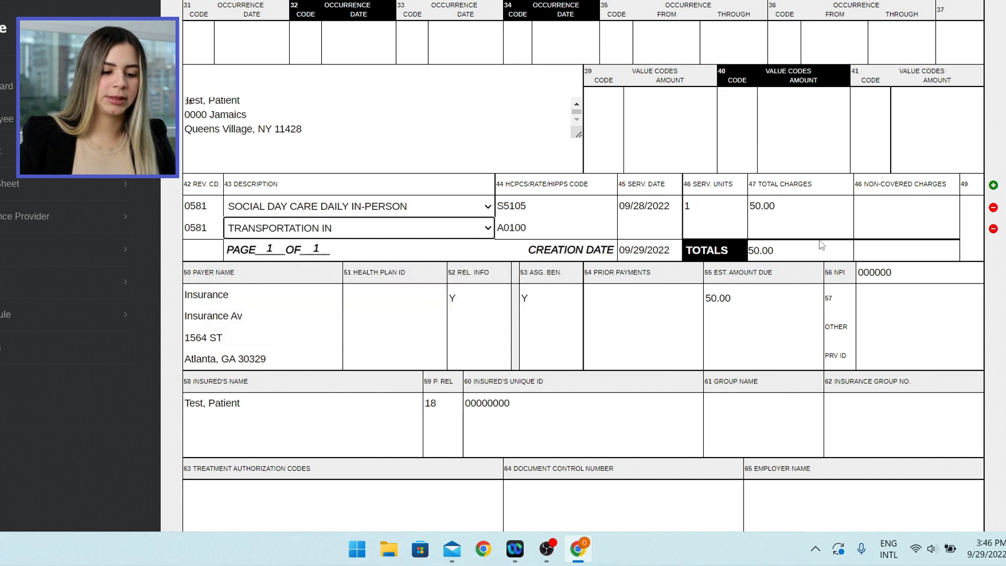
# Add a third service line and set its description to TRANSPORTATION OUT
pyautogui.click(993, 185)
pyautogui.click(322, 250)
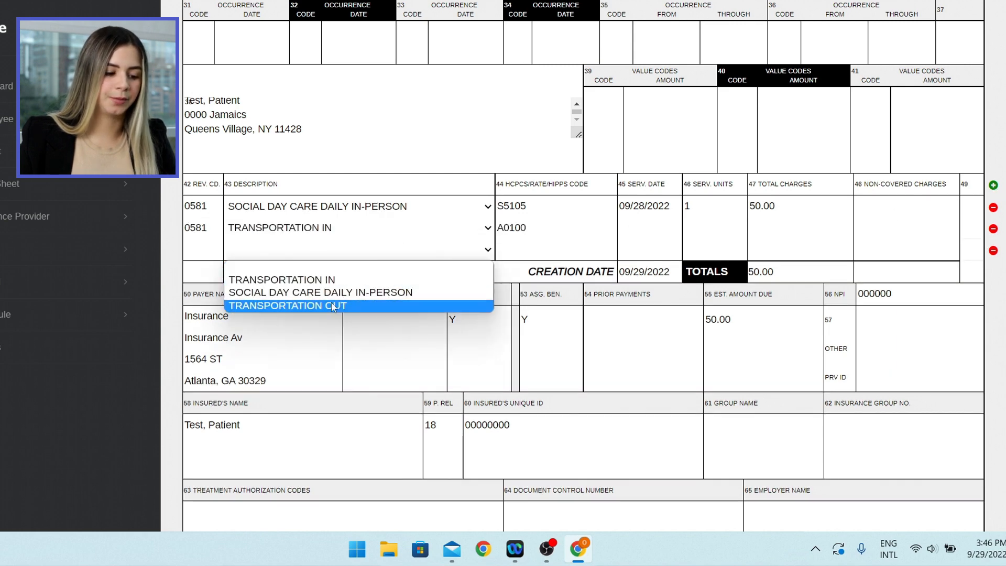
pyautogui.click(344, 307)
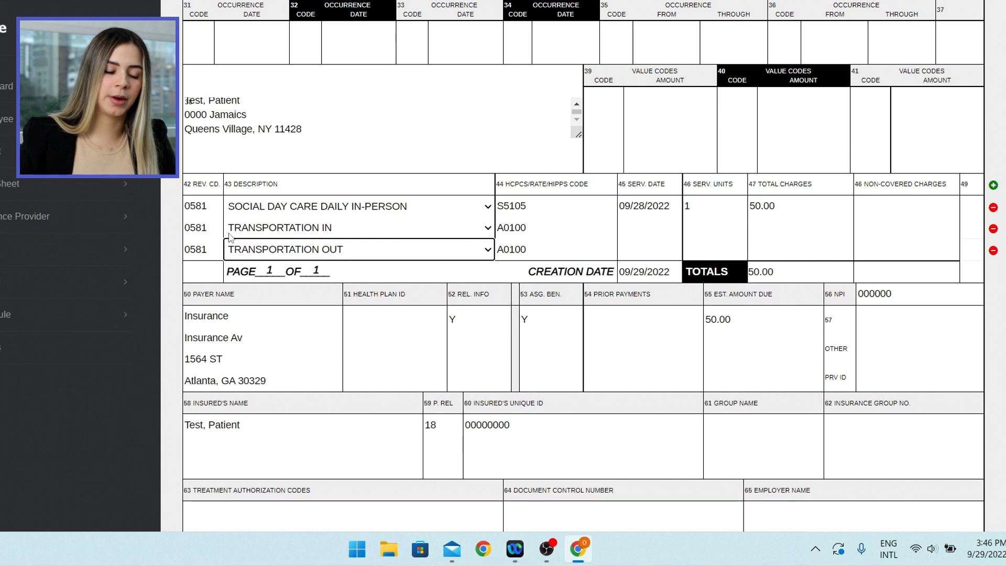
# Set the service date of both transportation lines to 09/28/2022
pyautogui.click(648, 225)
pyautogui.click(693, 376)
pyautogui.click(650, 250)
pyautogui.click(693, 398)
# Enter 1 service unit and total charges of 30 on each of the two transportation lines
pyautogui.click(707, 230)
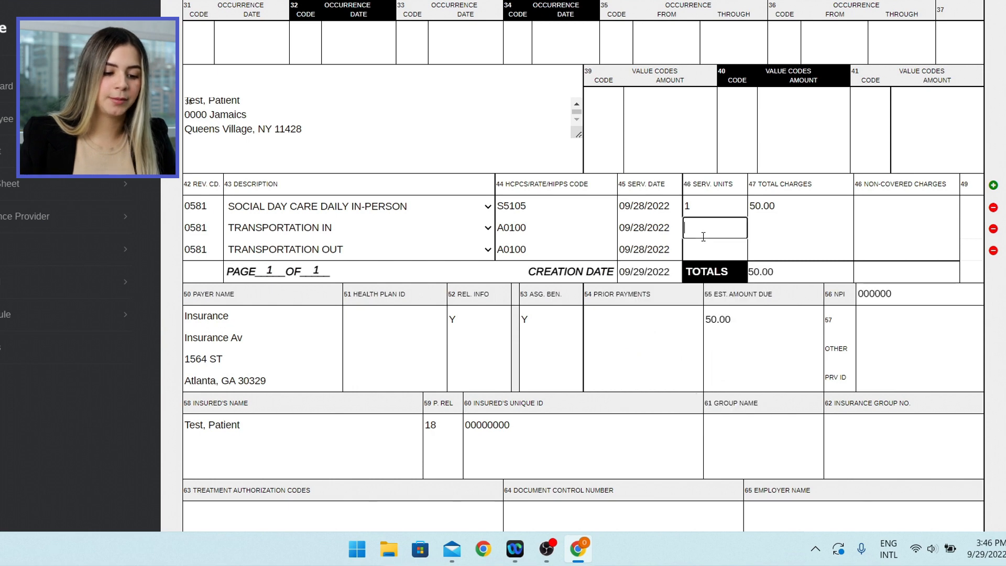
pyautogui.write('1')
pyautogui.click(726, 256)
pyautogui.write('1')
pyautogui.click(764, 231)
pyautogui.write('30')
pyautogui.click(796, 249)
pyautogui.write('30')
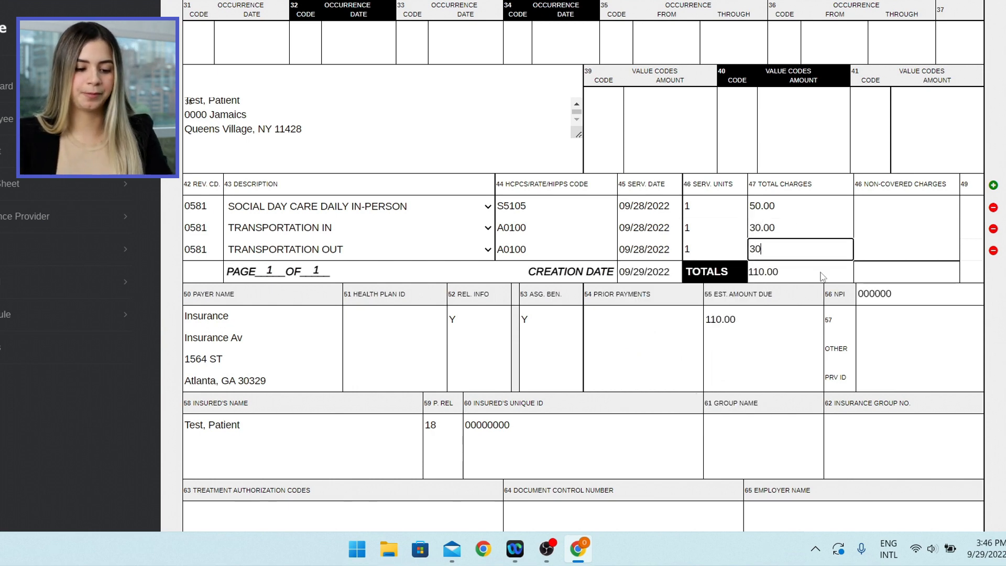
# Review the payer details, release and assignment indicators, prior payments, estimated amount due, NPI, insured's name, and patient relationship fields
pyautogui.scroll(-2, 821, 277)
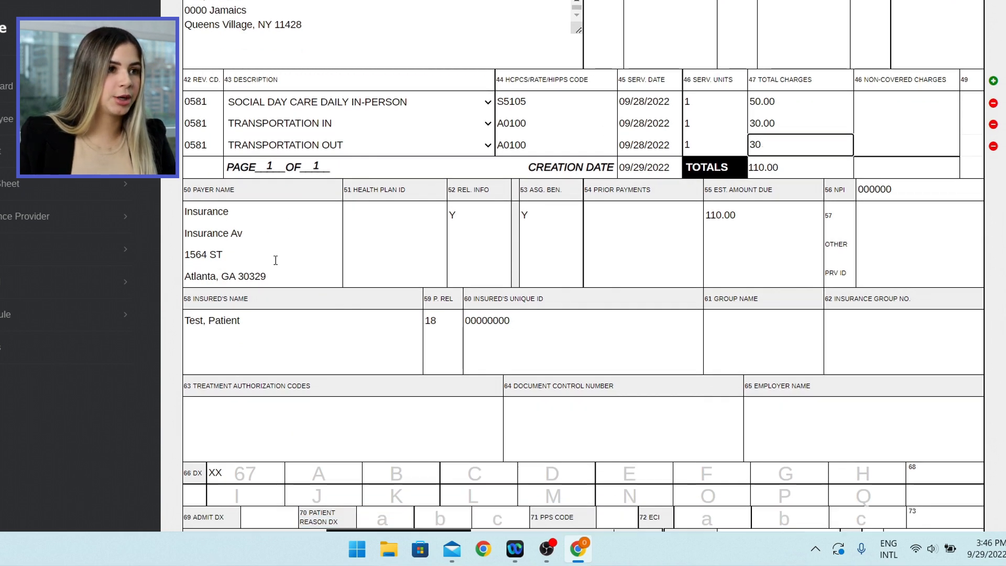
pyautogui.click(246, 211)
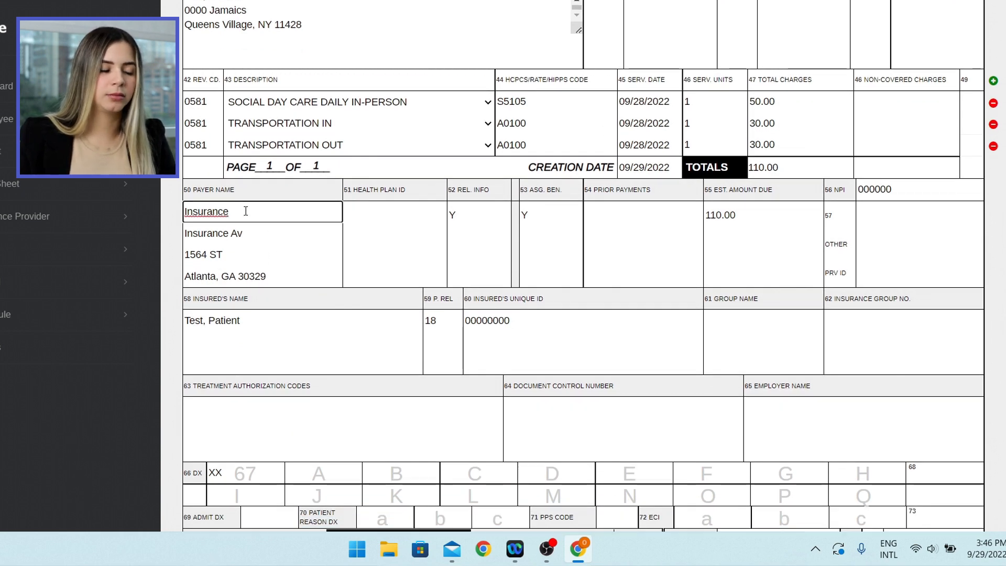
pyautogui.click(247, 231)
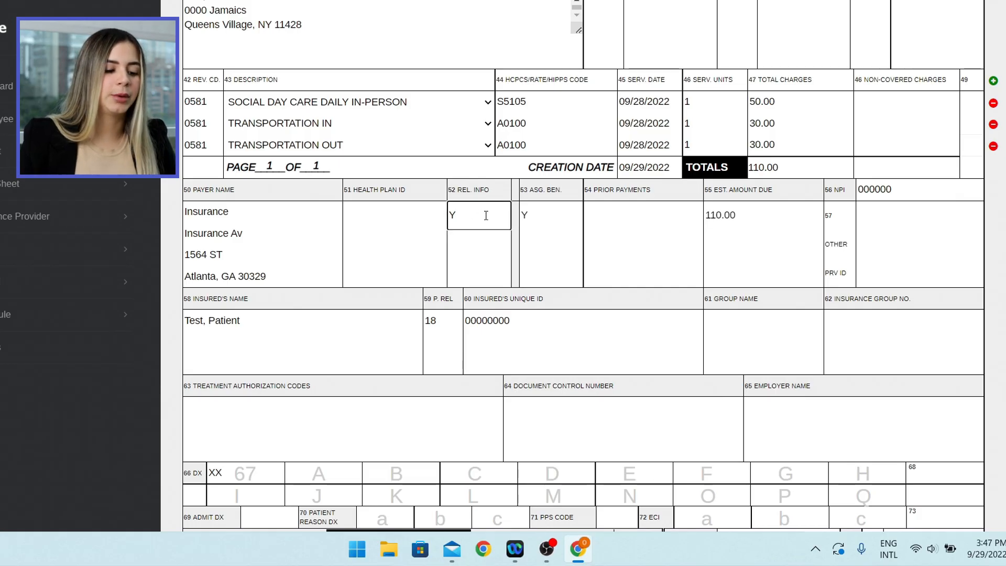
pyautogui.click(548, 212)
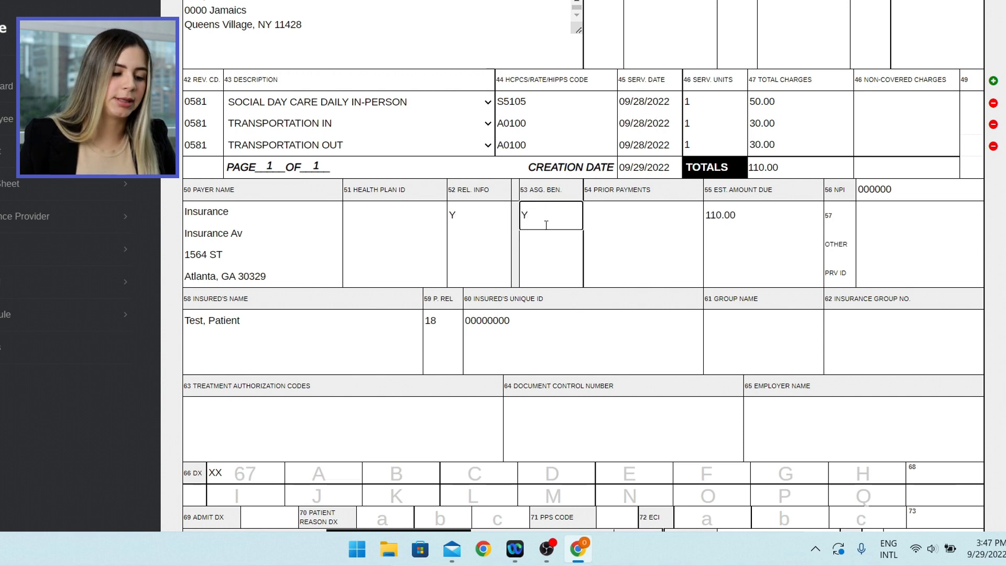
pyautogui.click(617, 212)
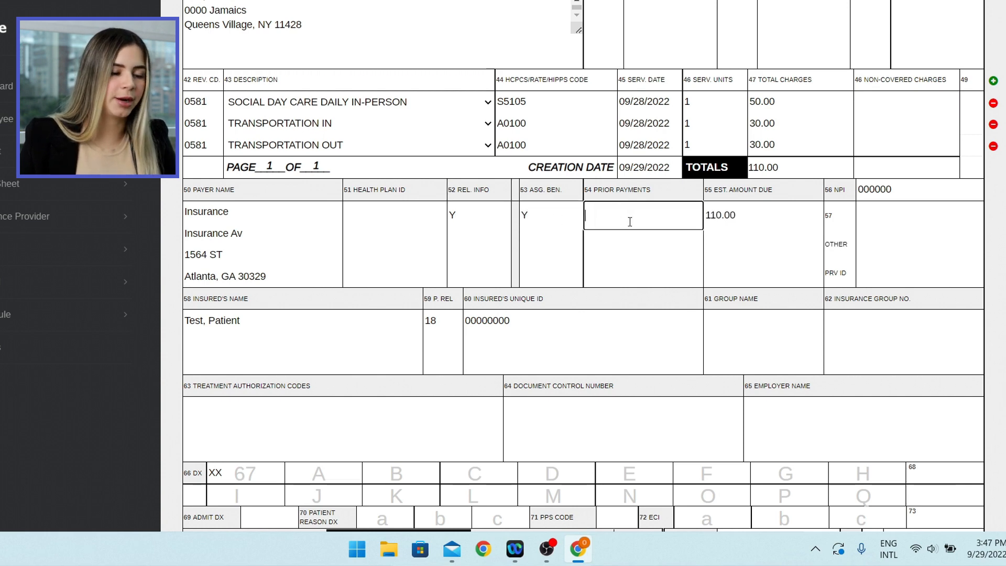
pyautogui.click(743, 219)
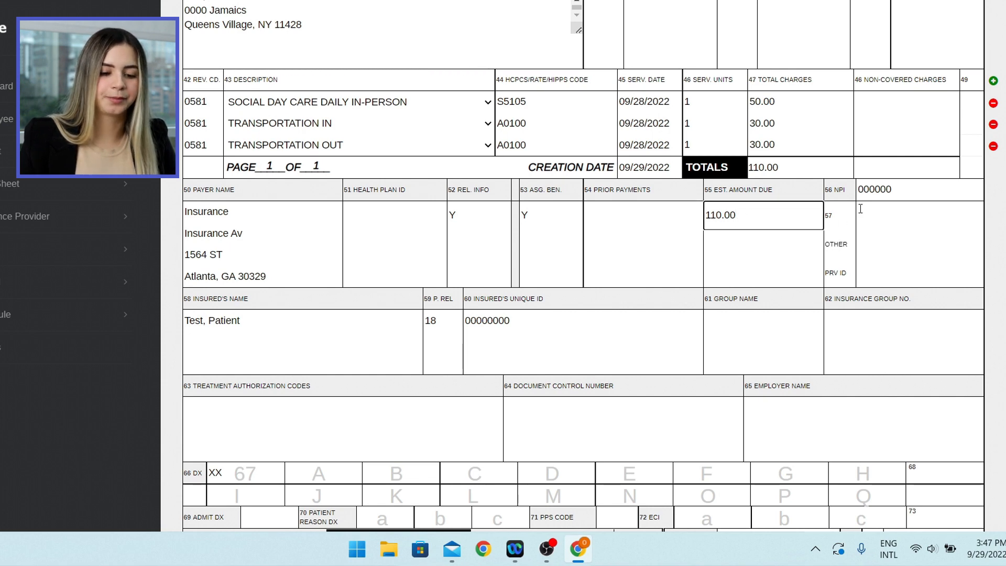
pyautogui.moveTo(863, 190); pyautogui.dragTo(910, 186)
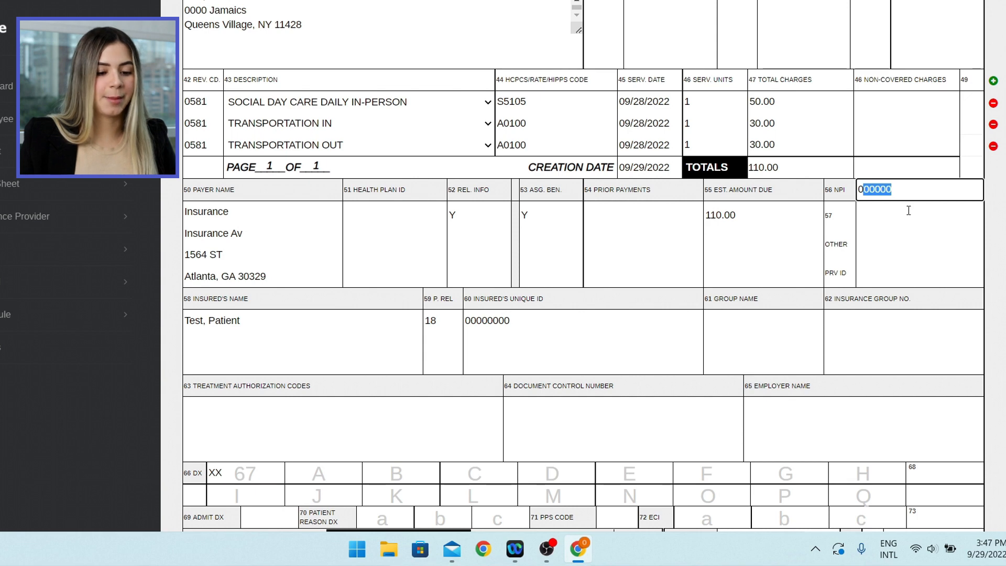
pyautogui.doubleClick(906, 195)
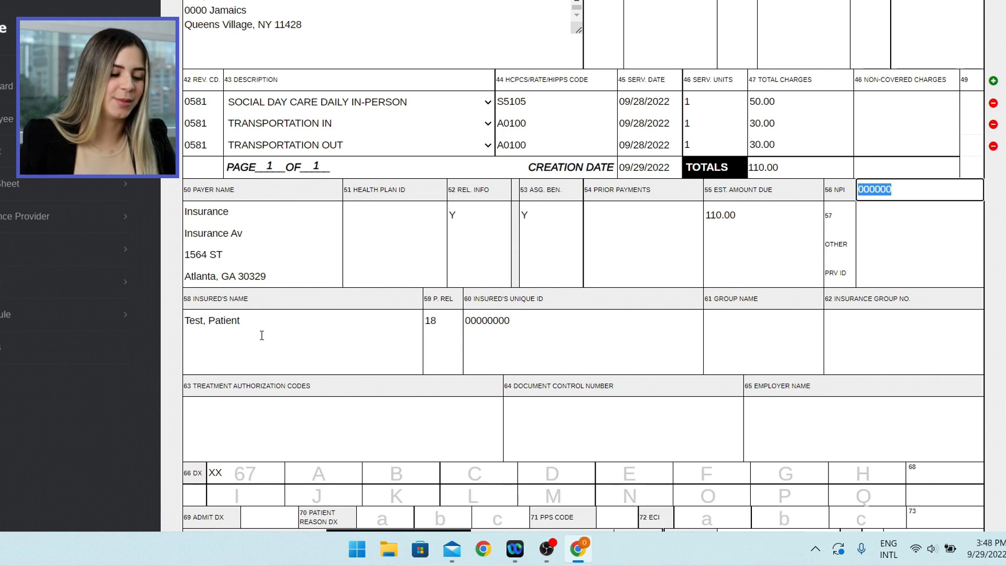
pyautogui.click(306, 338)
pyautogui.click(452, 319)
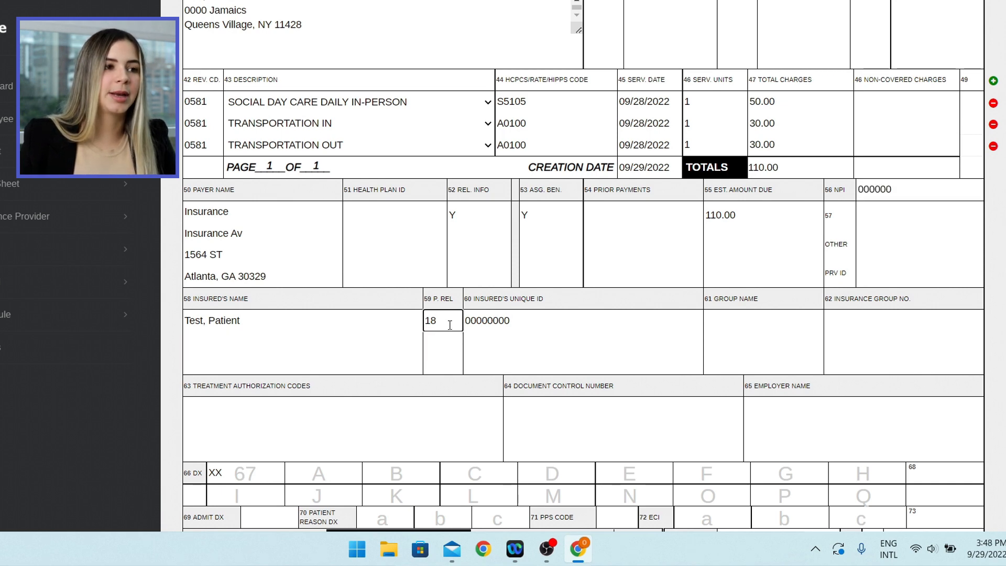
pyautogui.moveTo(433, 299); pyautogui.dragTo(459, 303)
pyautogui.click(452, 319)
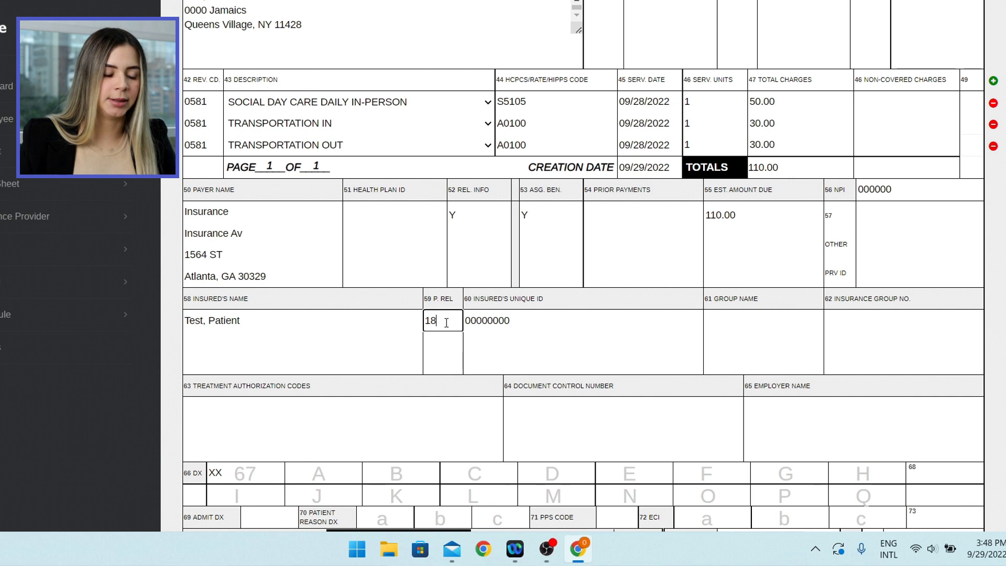
# Review the insured's unique ID, treatment authorization, employer name, diagnosis code, and attending provider fields in the lower part of the claim
pyautogui.scroll(-1, 558, 320)
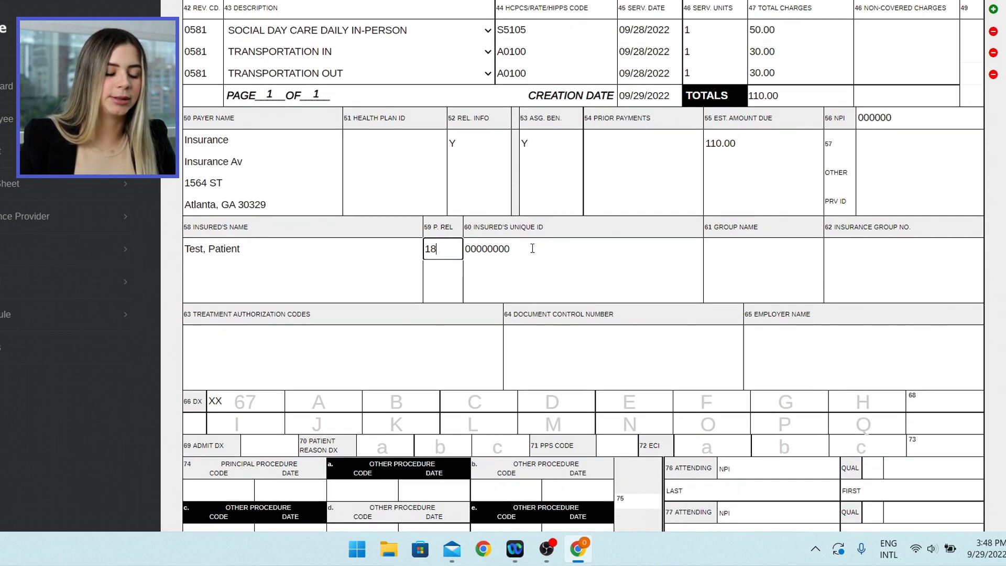
pyautogui.scroll(-1, 801, 243)
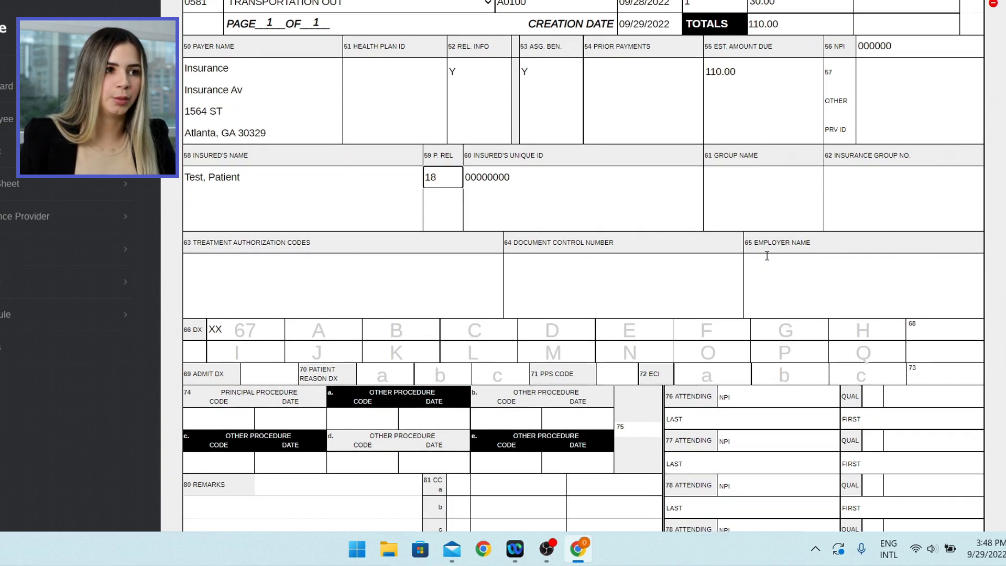
pyautogui.scroll(-1, 623, 289)
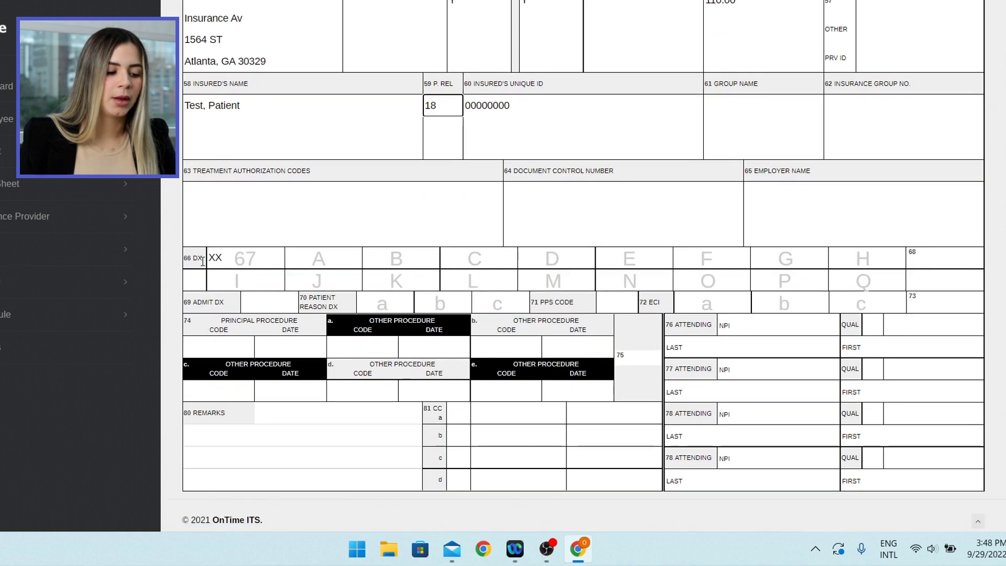
pyautogui.moveTo(187, 258); pyautogui.dragTo(218, 263)
pyautogui.click(253, 262)
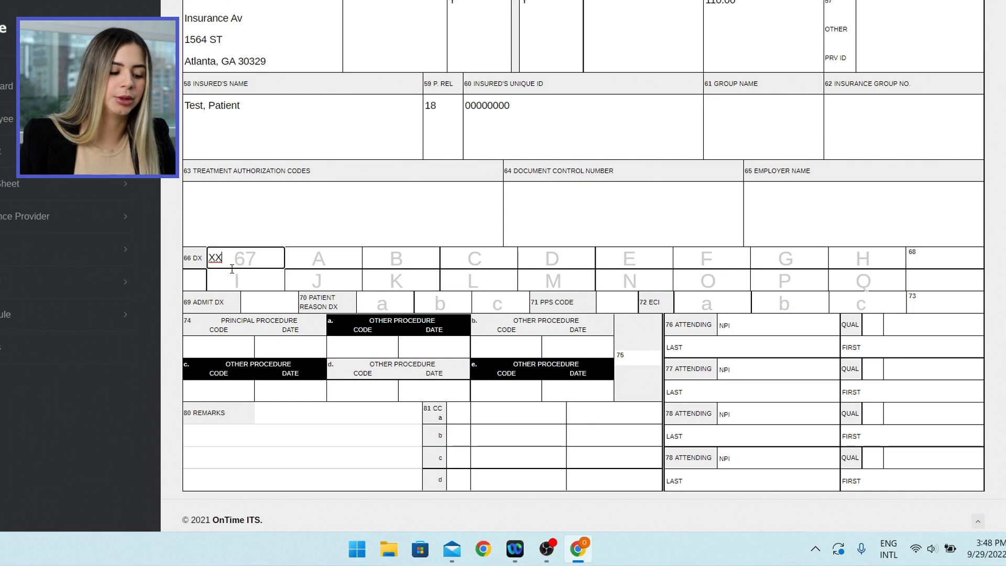
pyautogui.scroll(-1, 332, 301)
pyautogui.scroll(9, 760, 399)
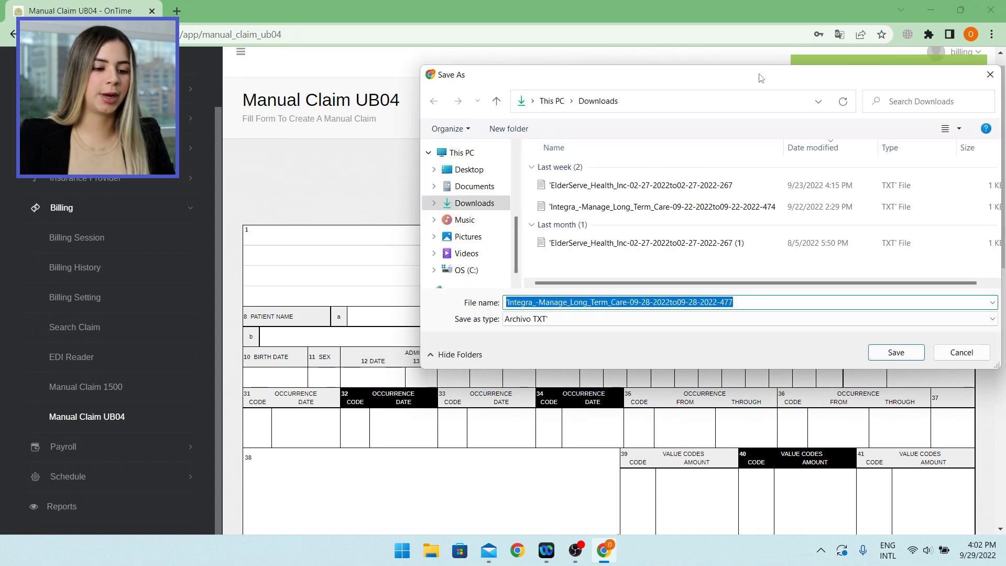
pyautogui.moveTo(761, 79); pyautogui.dragTo(620, 114)
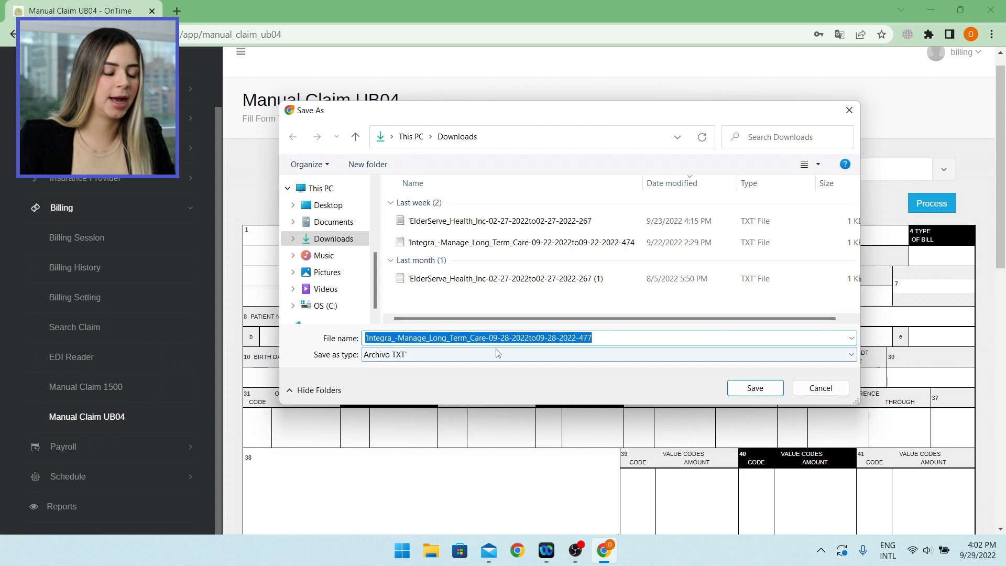
pyautogui.click(763, 390)
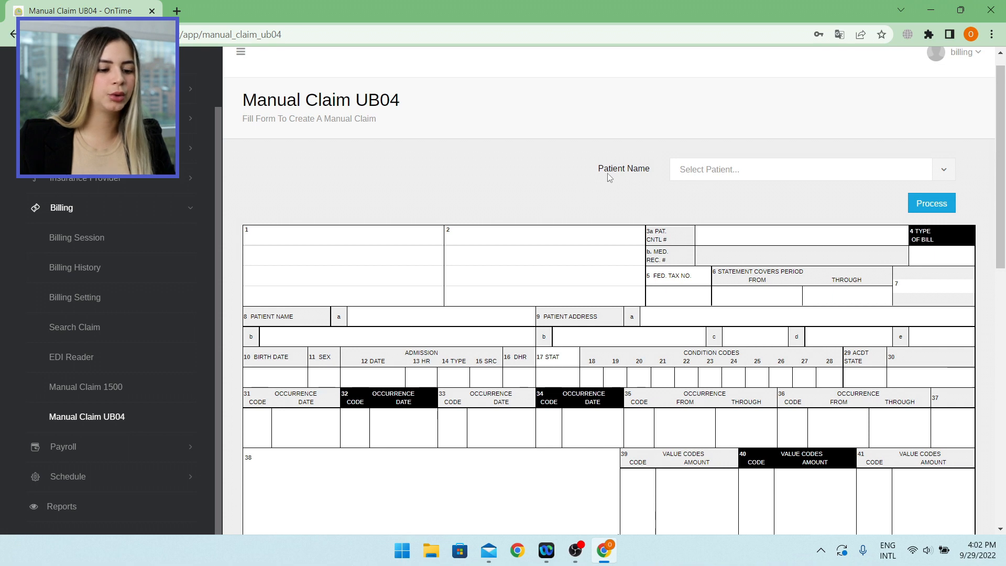
# Search the patient list for "tes" and select the test patient for a new UB-04 claim
pyautogui.click(752, 172)
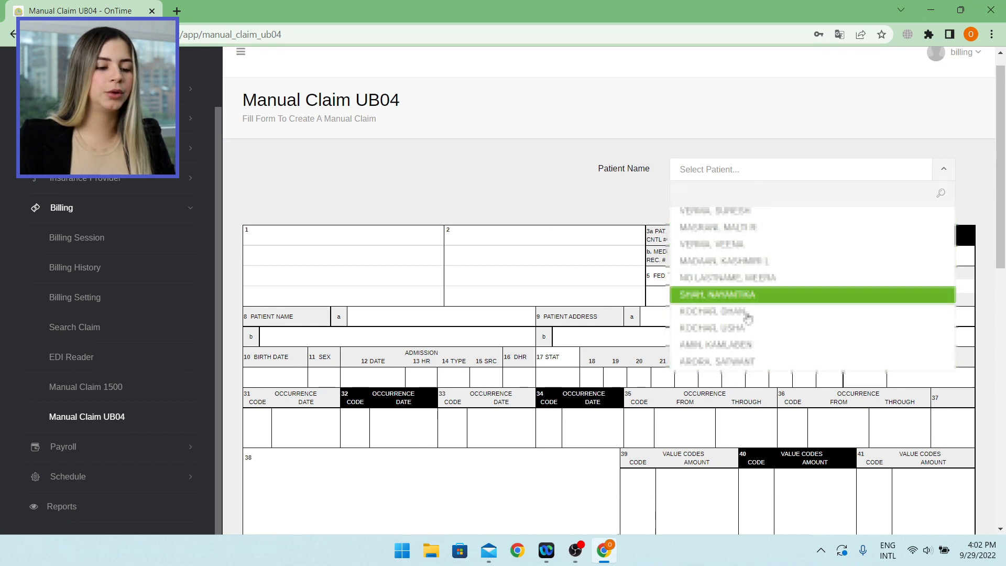
pyautogui.write('tes')
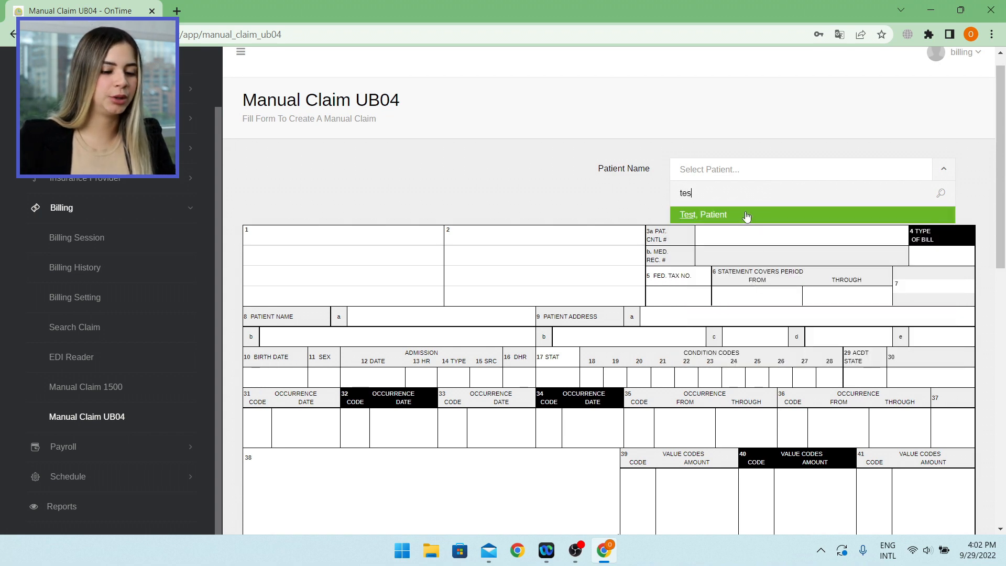
pyautogui.click(745, 215)
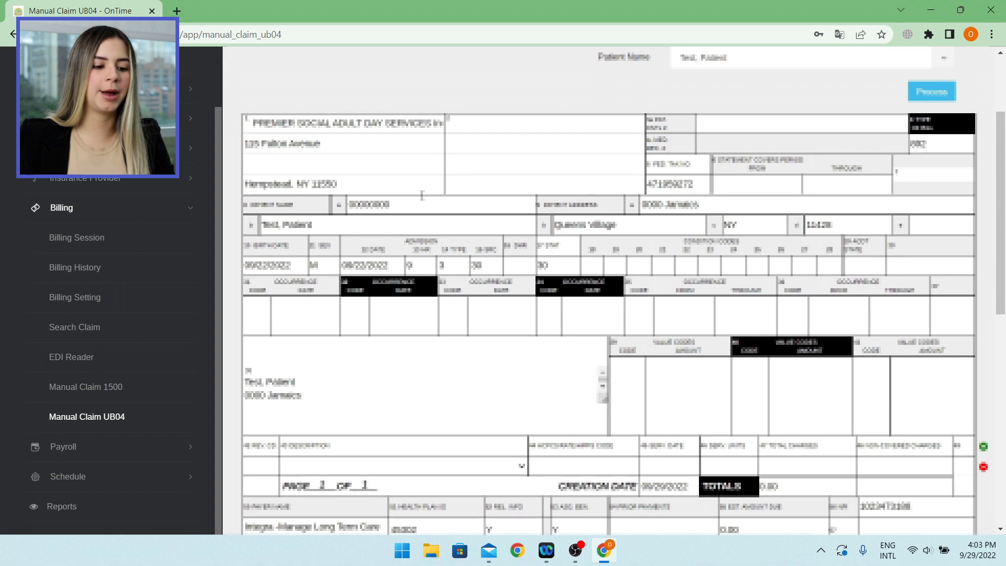
# Examine the new claim's prefilled provider, patient, admission, payer, insured, and diagnosis fields, along with its empty service line
pyautogui.scroll(-2, 810, 315)
pyautogui.scroll(2, 815, 317)
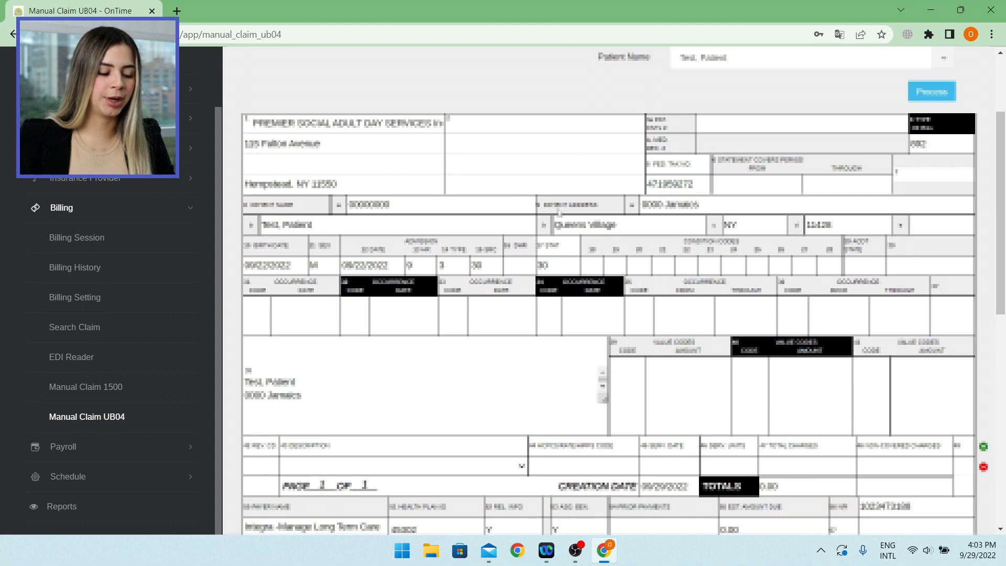
pyautogui.scroll(-5, 628, 339)
pyautogui.scroll(6, 628, 340)
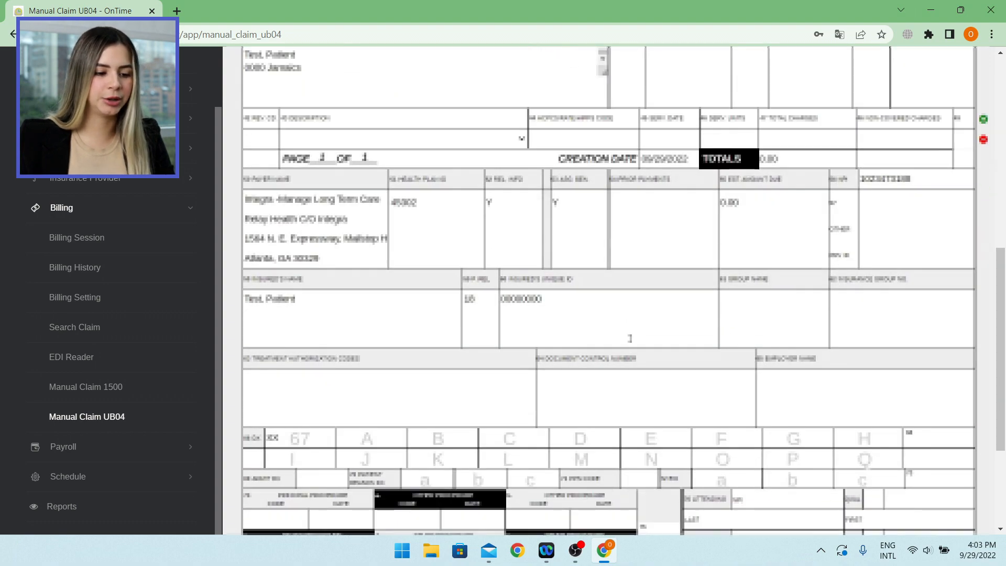
pyautogui.scroll(-7, 767, 329)
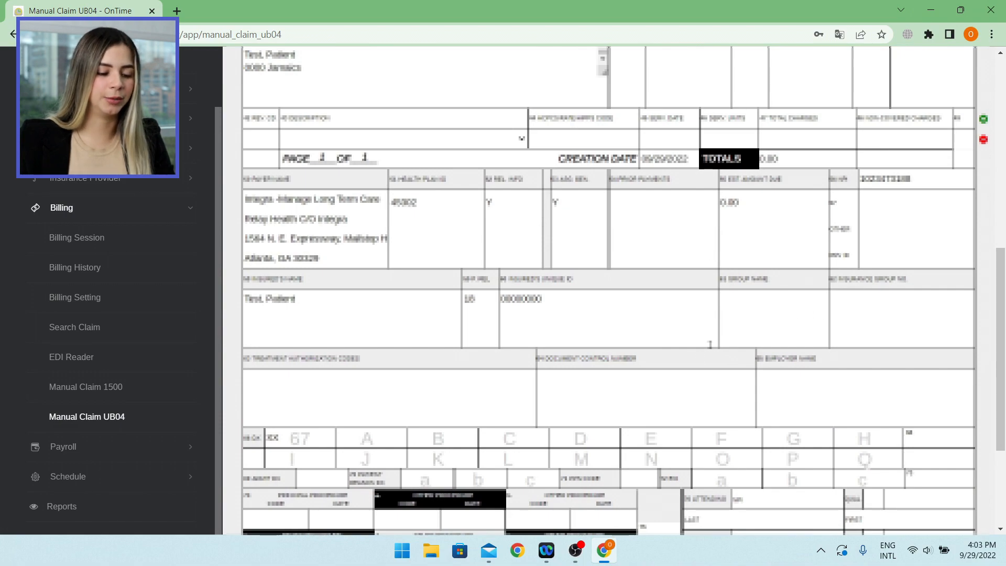
pyautogui.scroll(4, 695, 361)
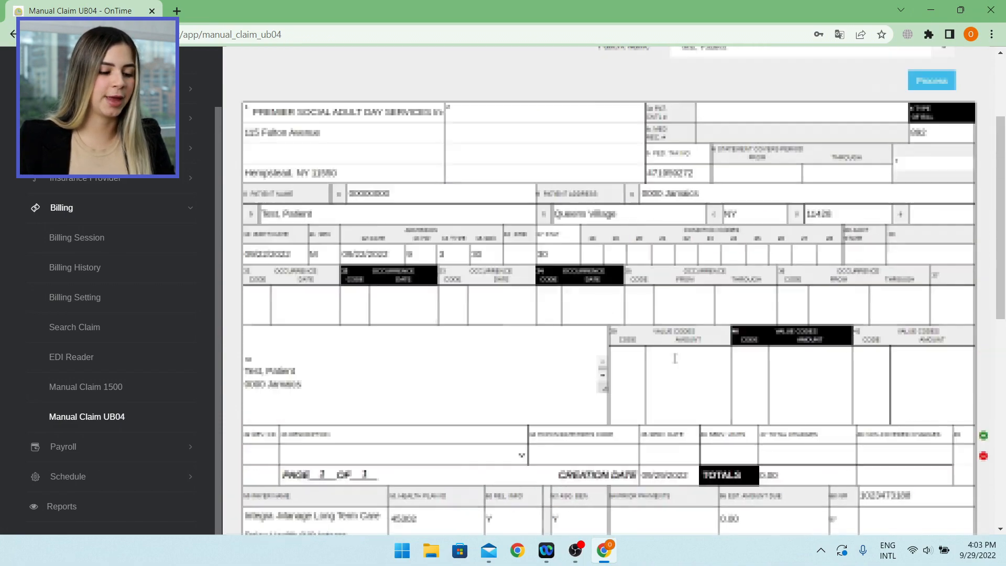
pyautogui.scroll(2, 654, 346)
pyautogui.scroll(-2, 654, 346)
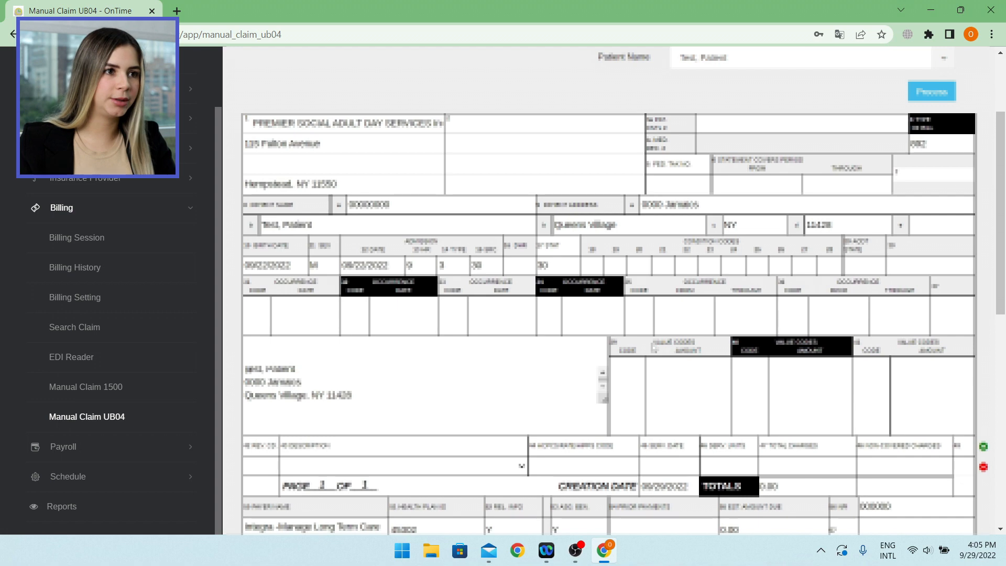